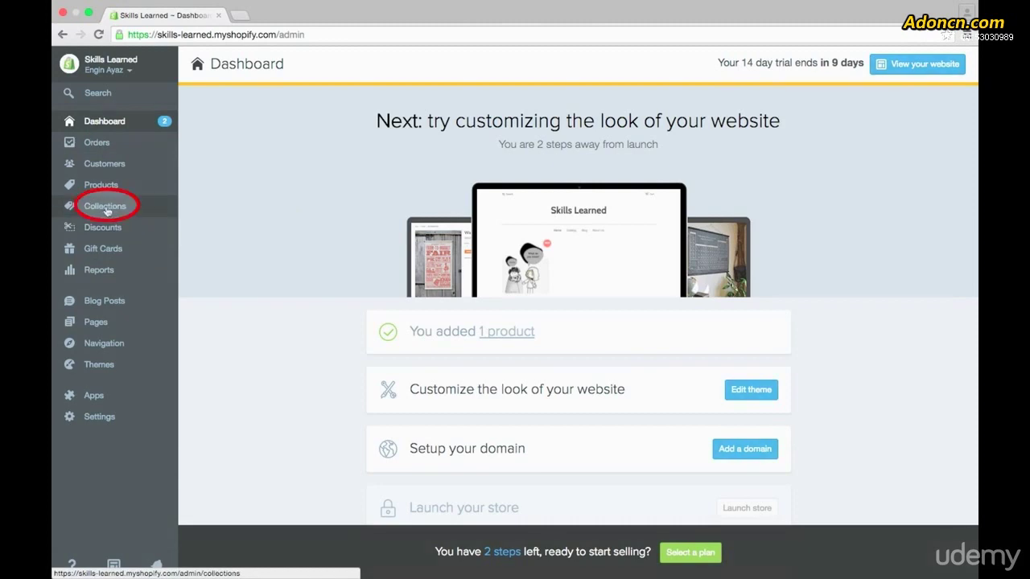
Open the Frontpage collection and look over its title, description, products, search engine and visibility sections
left_click(106, 208)
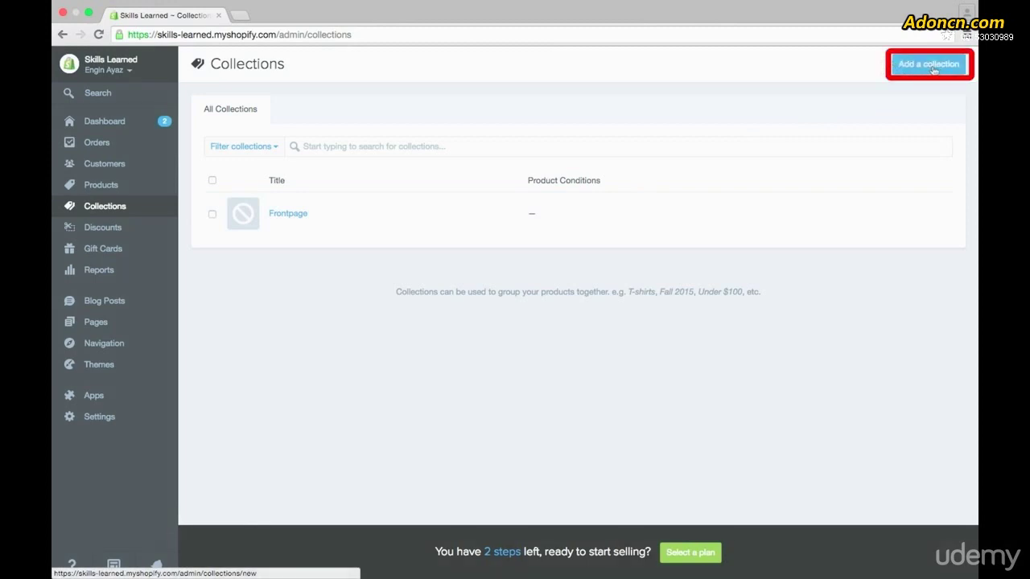
left_click(289, 218)
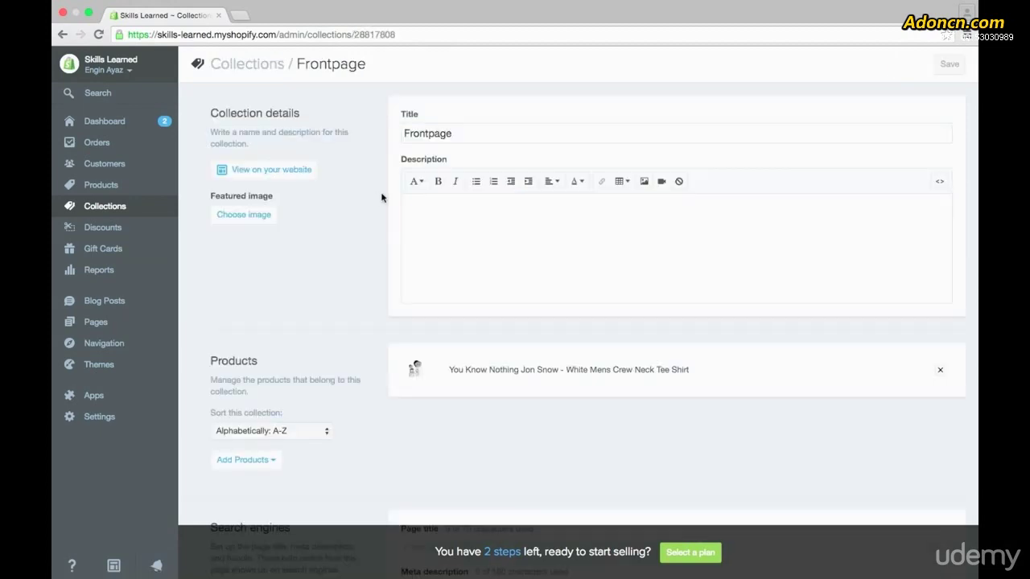
scroll(381, 197, "down", 8)
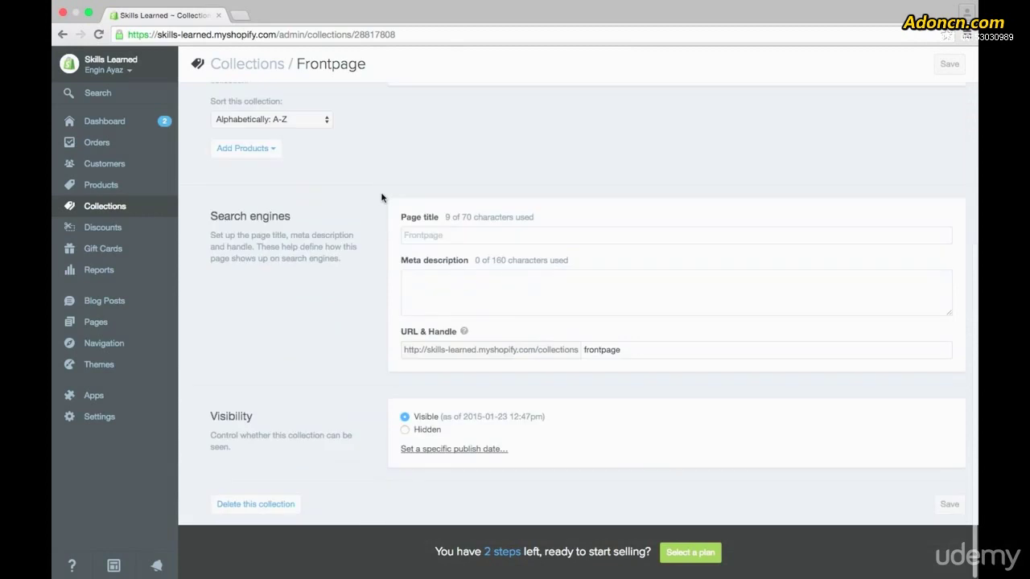
scroll(381, 197, "up", 8)
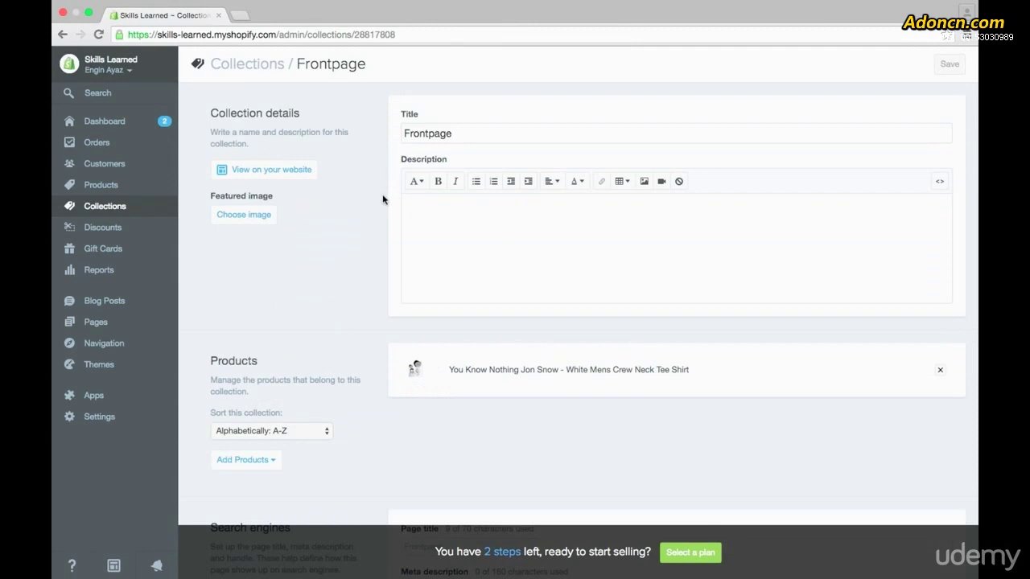
left_click_drag(406, 130, 467, 133)
left_click(467, 135)
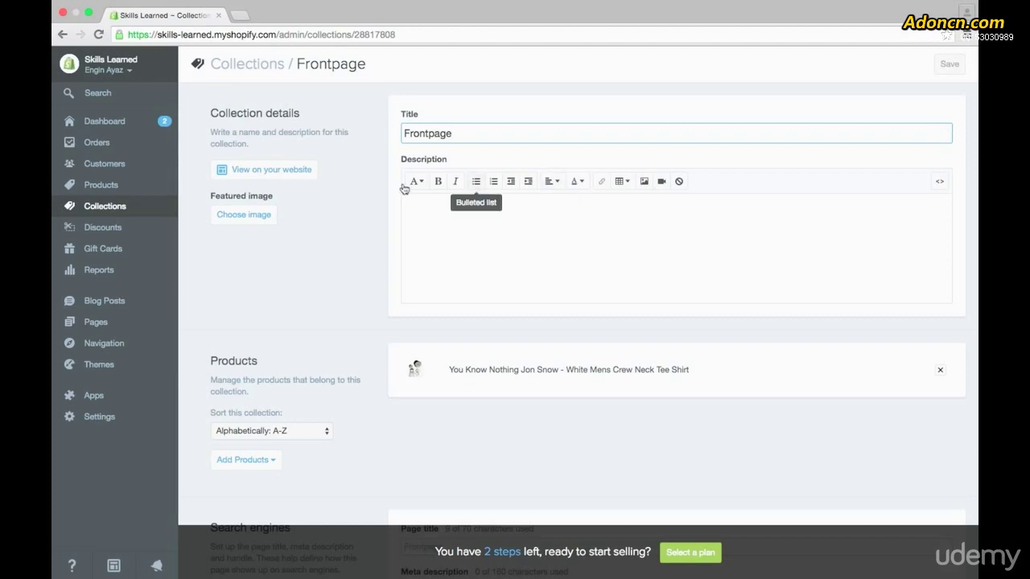
left_click(436, 223)
scroll(370, 247, "down", 4)
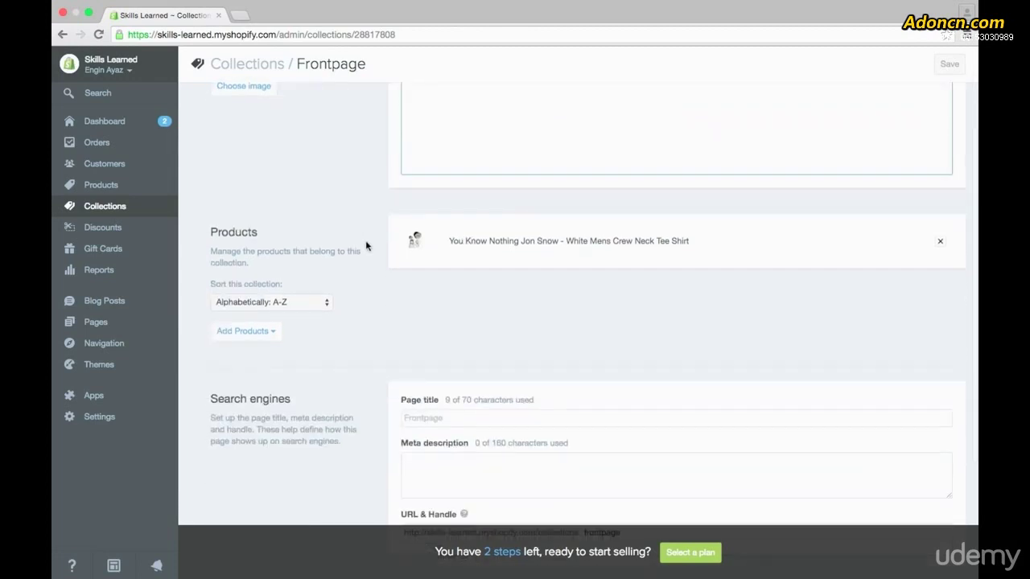
scroll(369, 248, "down", 3)
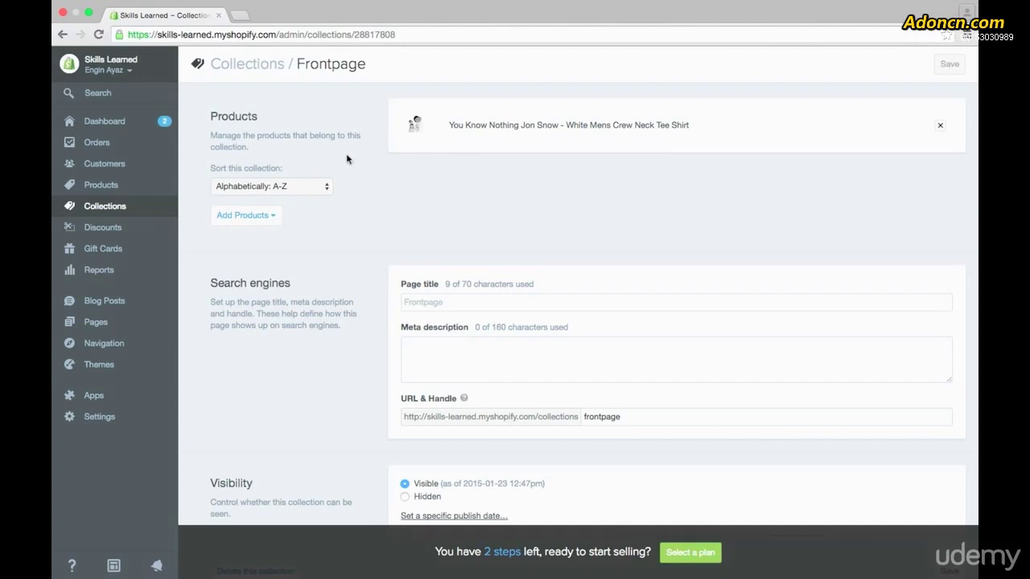
Set the Frontpage collection's sort order to Manually and check which products can be added to it
left_click(310, 187)
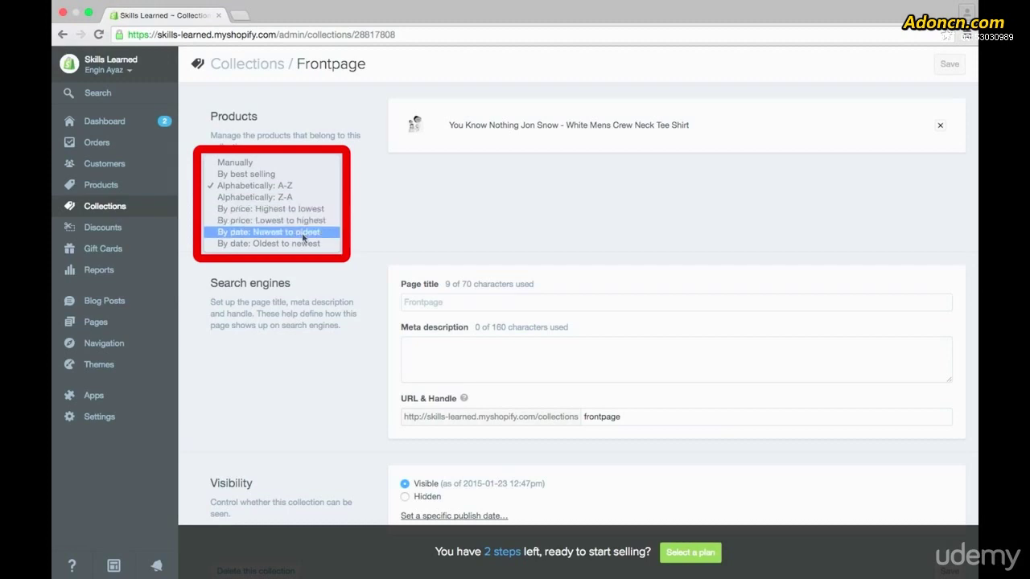
left_click(303, 163)
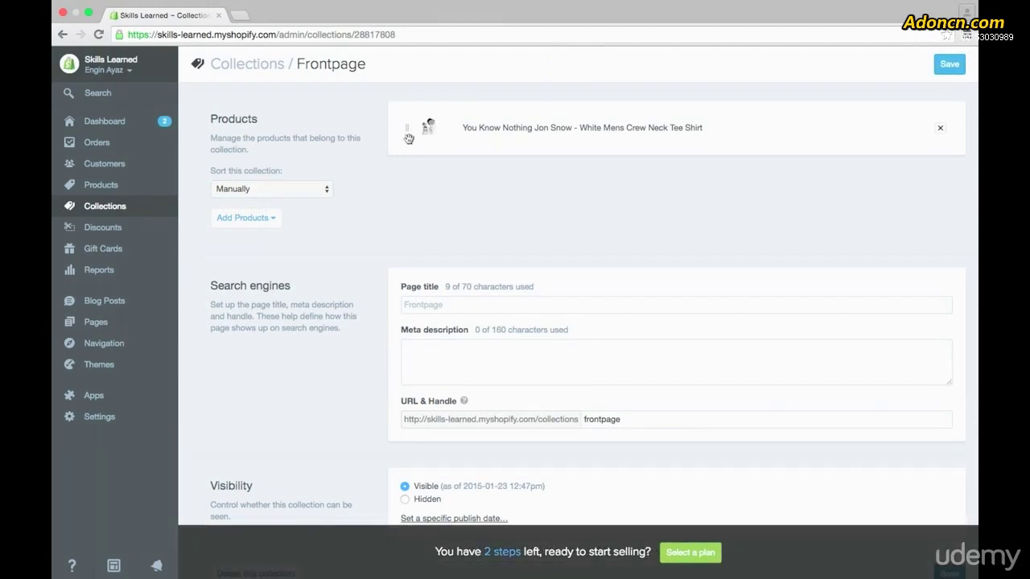
mouse_move(407, 129)
left_mouse_down()
mouse_move(422, 201)
mouse_move(405, 130)
left_mouse_up()
left_click(251, 220)
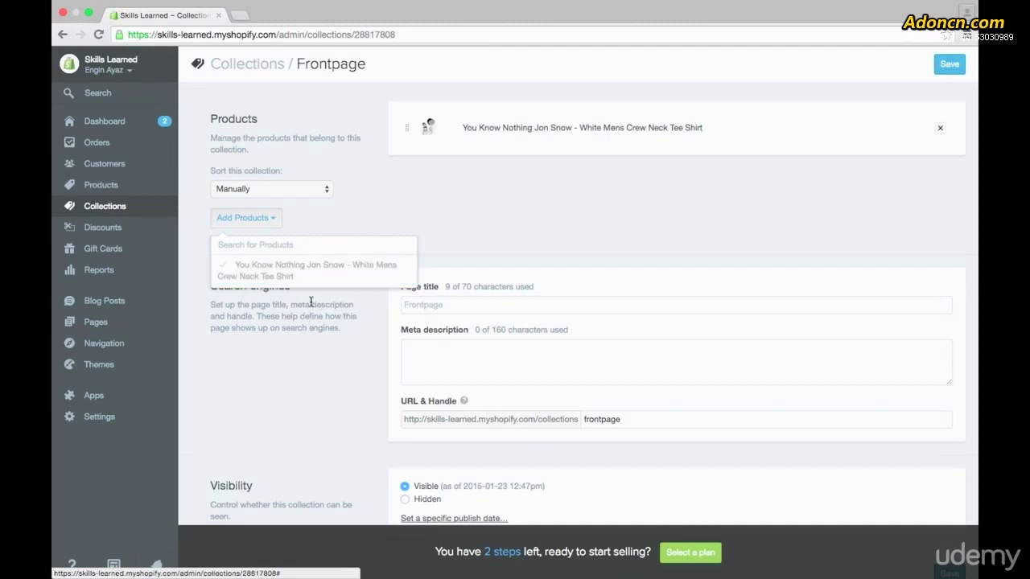
left_click(368, 222)
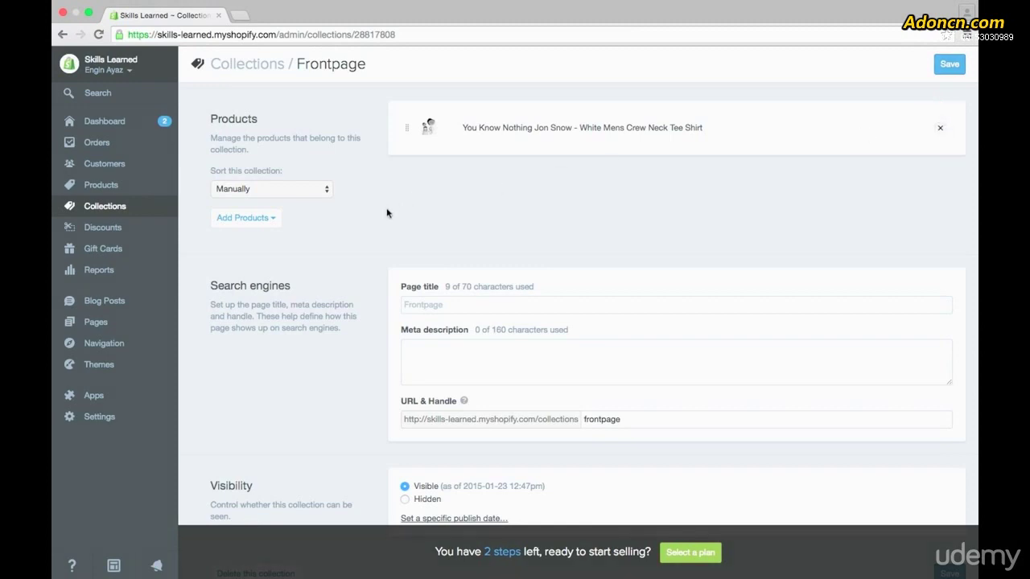
Set the collection's search engine page title to "Home"
scroll(382, 217, "down", 2)
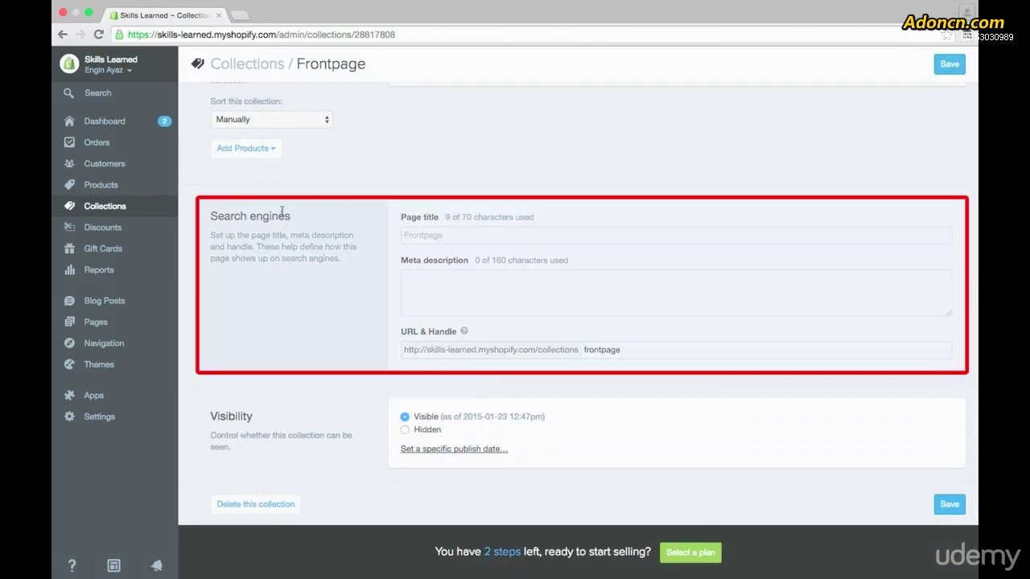
left_click(458, 236)
left_click(475, 285)
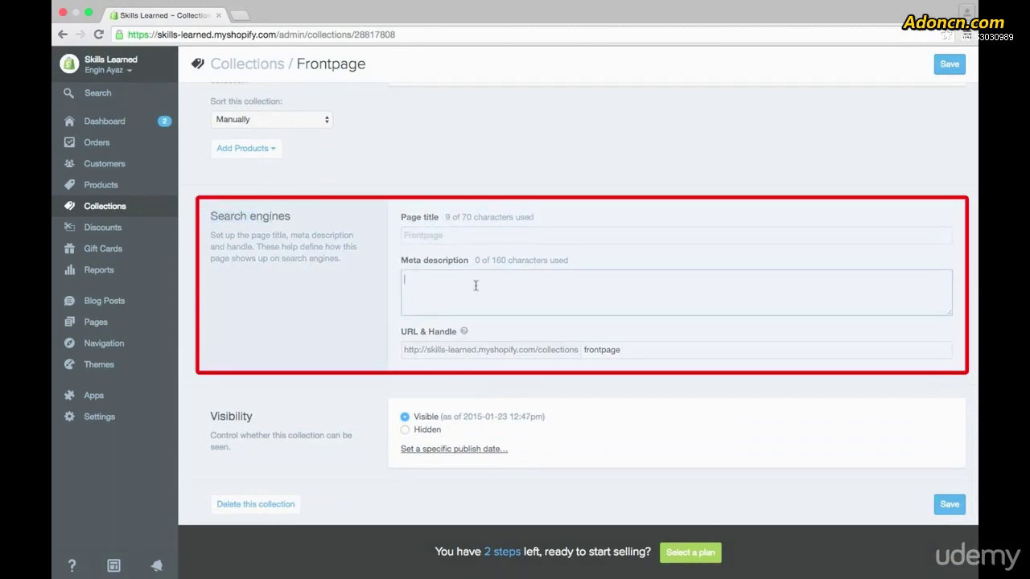
left_click(657, 352)
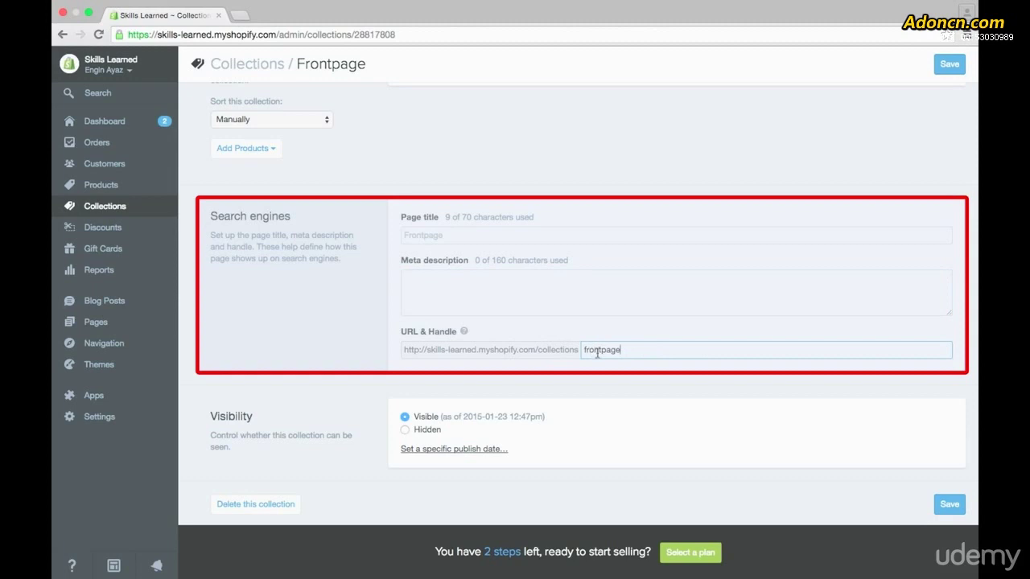
left_click(537, 304)
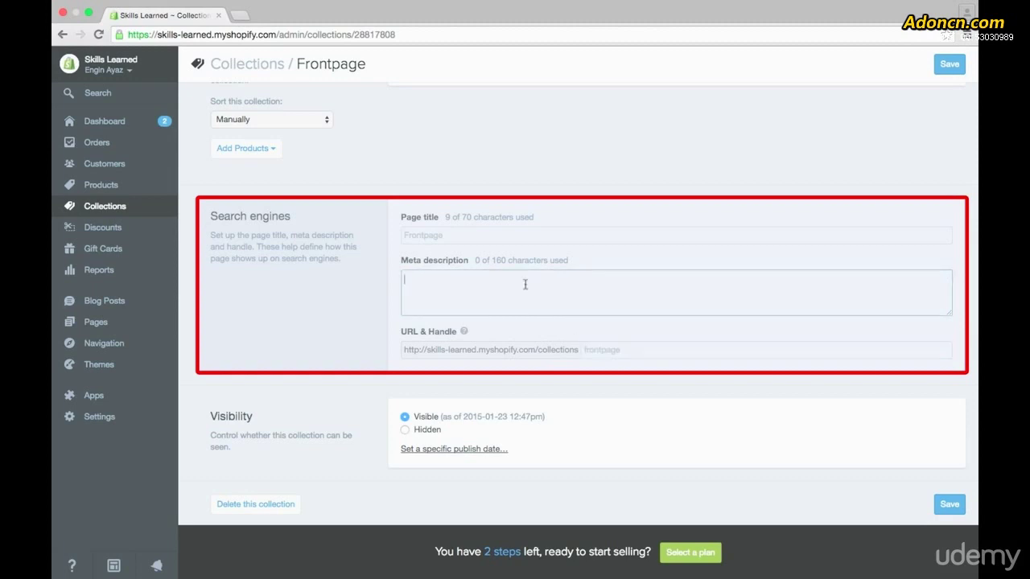
left_click(520, 238)
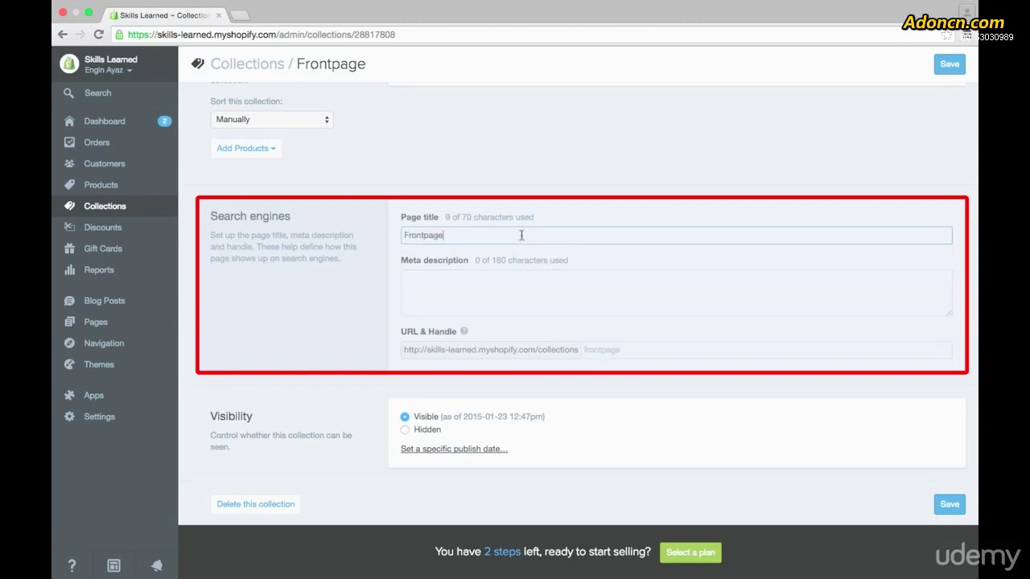
double_click(522, 239)
type("Home")
left_click(389, 298)
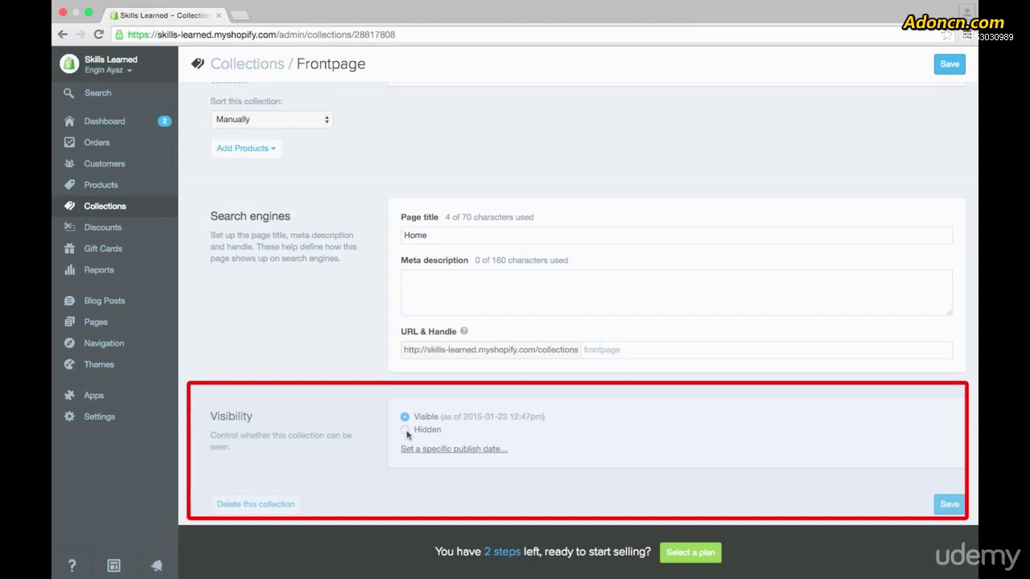
Show the specific publish date and time settings for the collection's visibility and look over the whole collection page
left_click(414, 449)
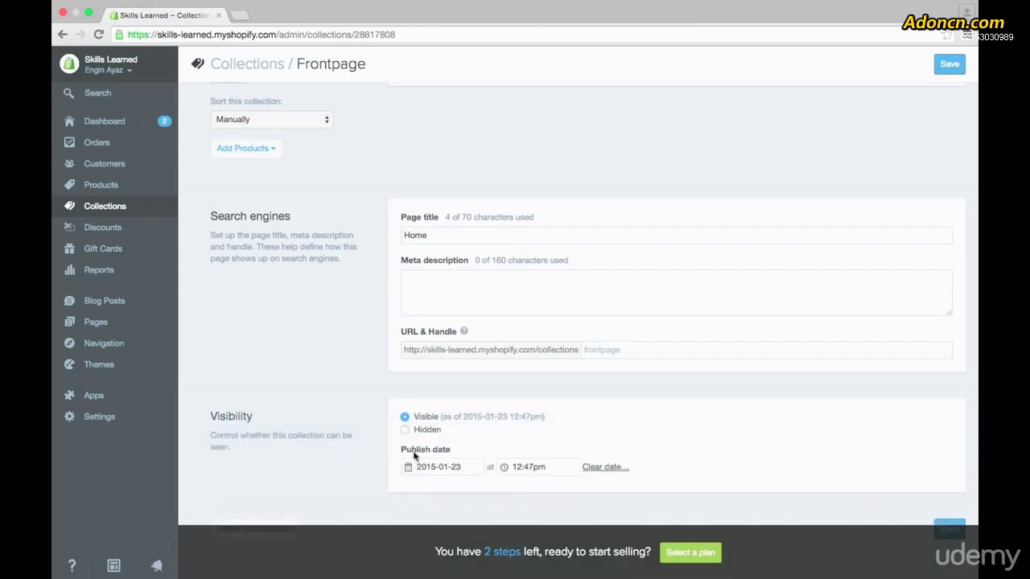
scroll(424, 456, "down", 1)
scroll(424, 456, "down", 1)
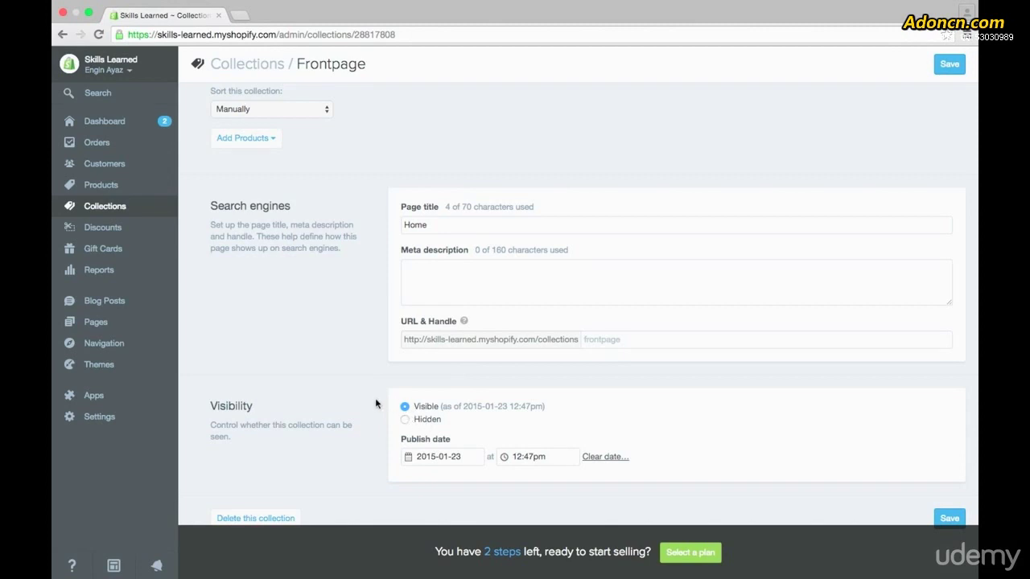
scroll(376, 399, "down", 1)
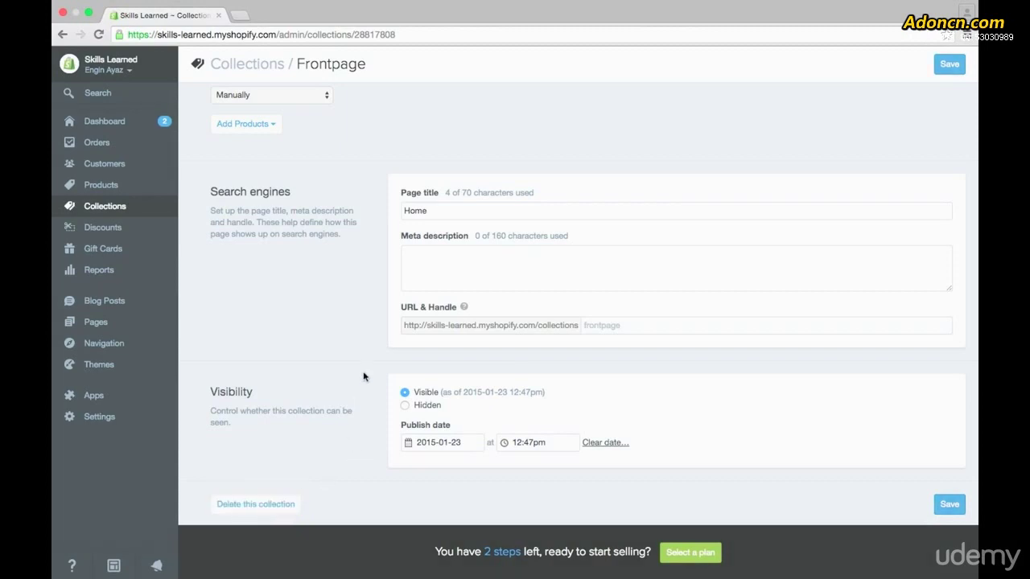
scroll(367, 354, "up", 3)
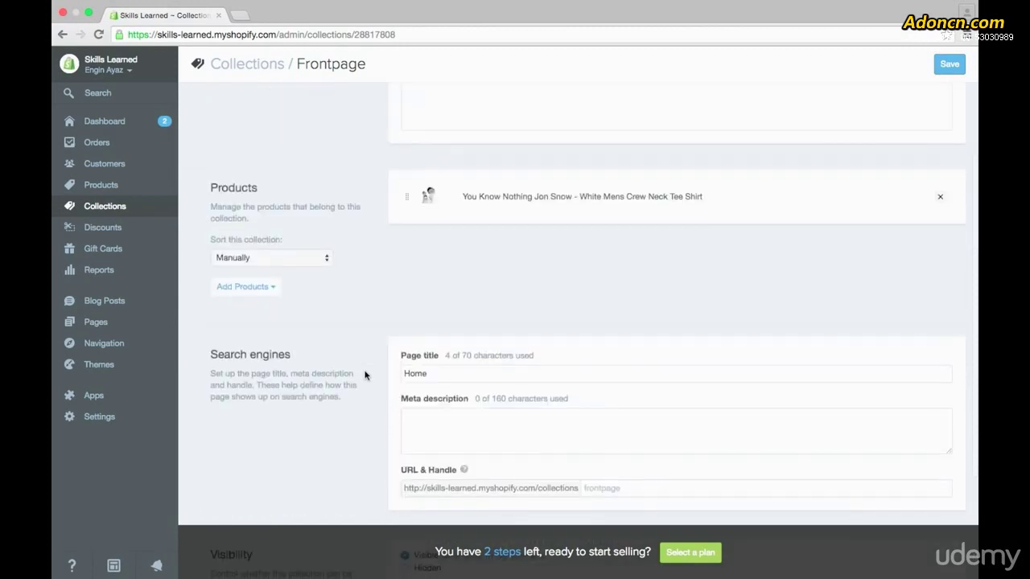
scroll(368, 377, "down", 3)
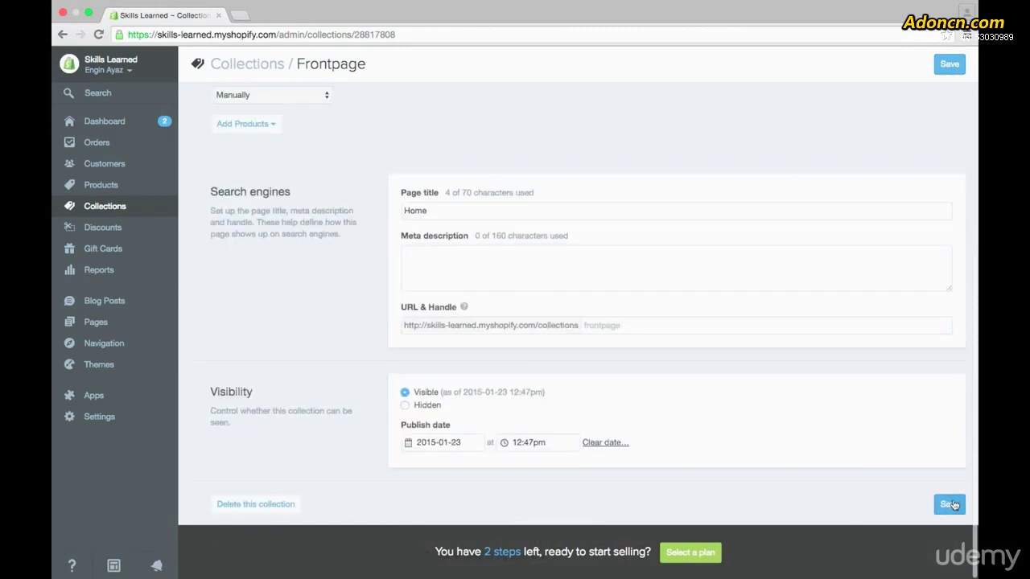
scroll(884, 463, "up", 5)
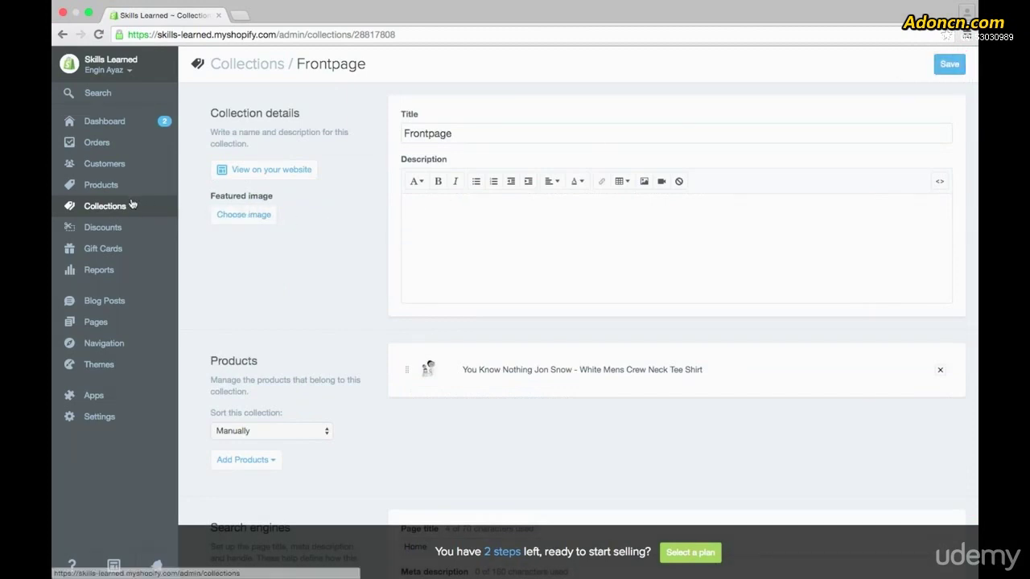
Return to the collections list and start a new collection titled "Mens"
left_click(103, 209)
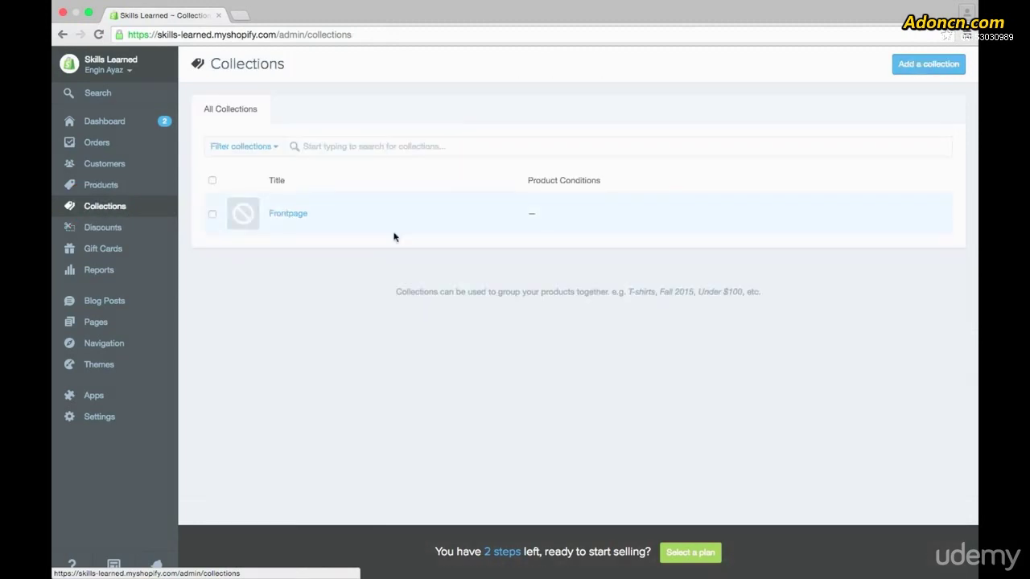
left_click(901, 65)
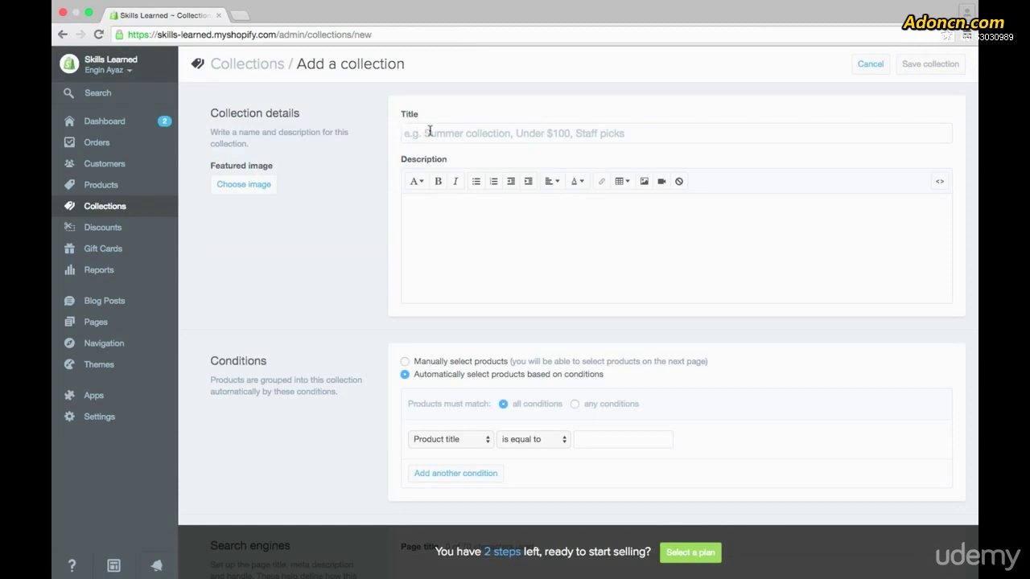
left_click(458, 135)
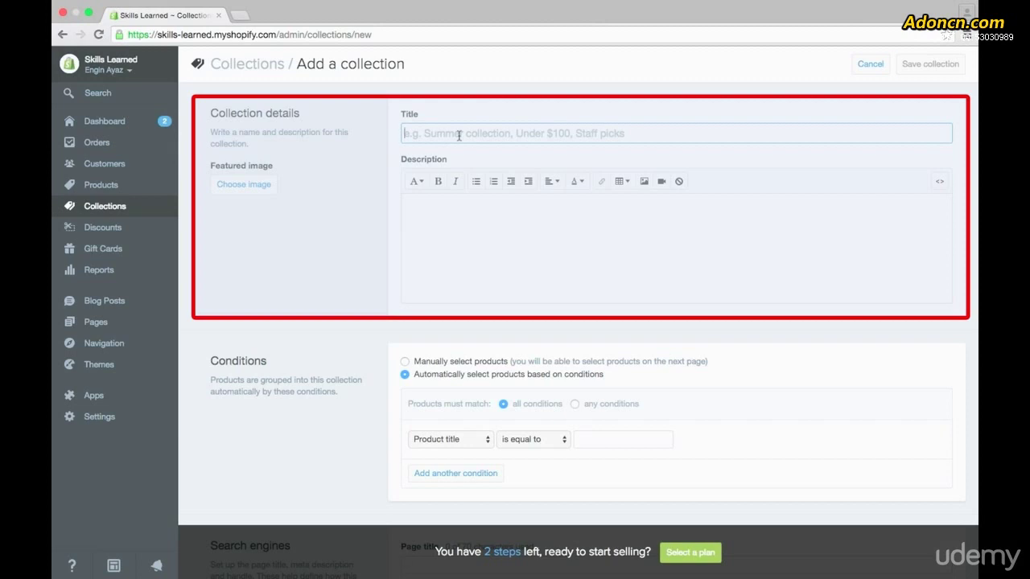
type("Men")
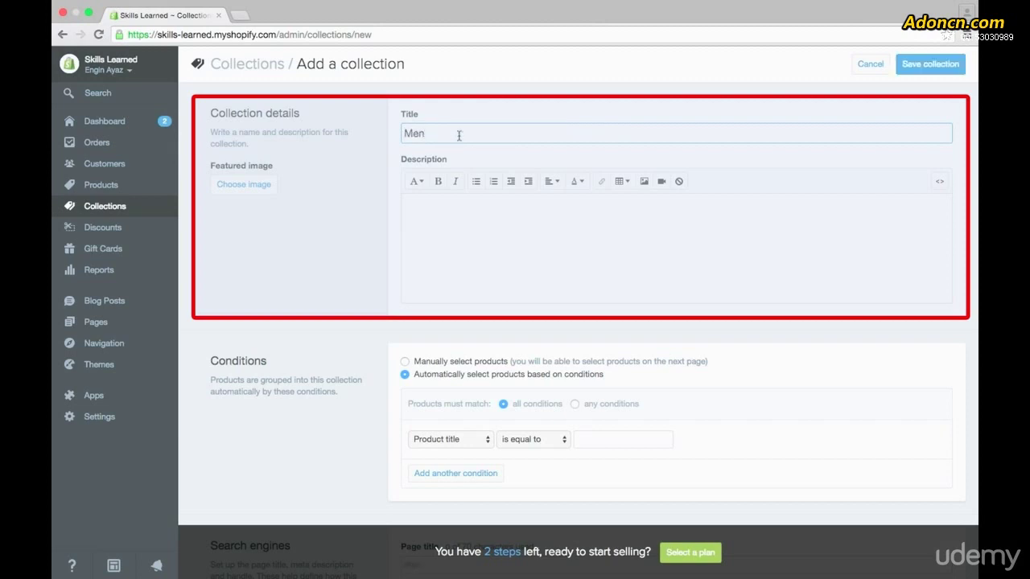
type("s")
left_click(476, 236)
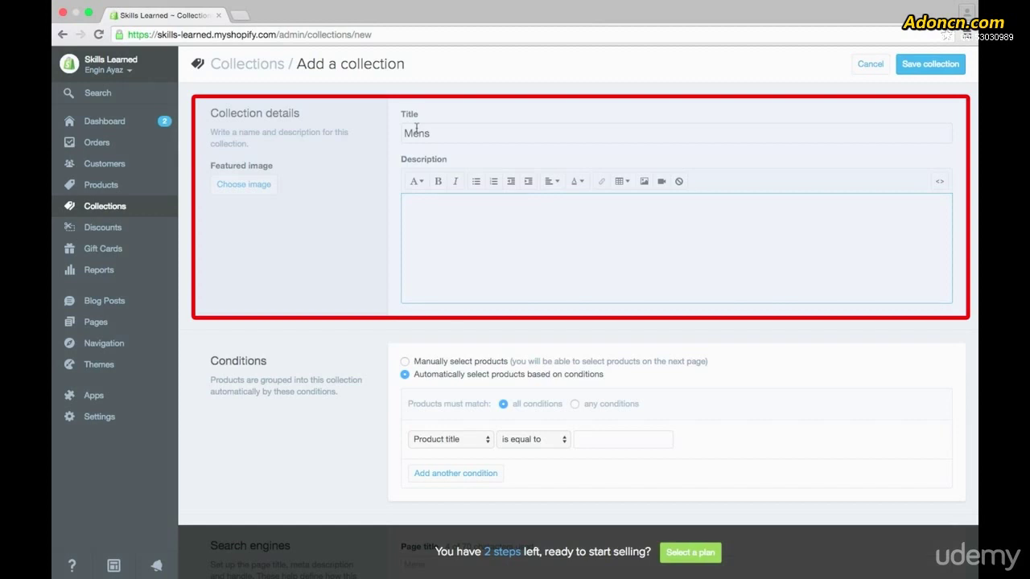
Define the automatic condition for the new collection so that Product tag is equal to "men"
scroll(379, 220, "down", 3)
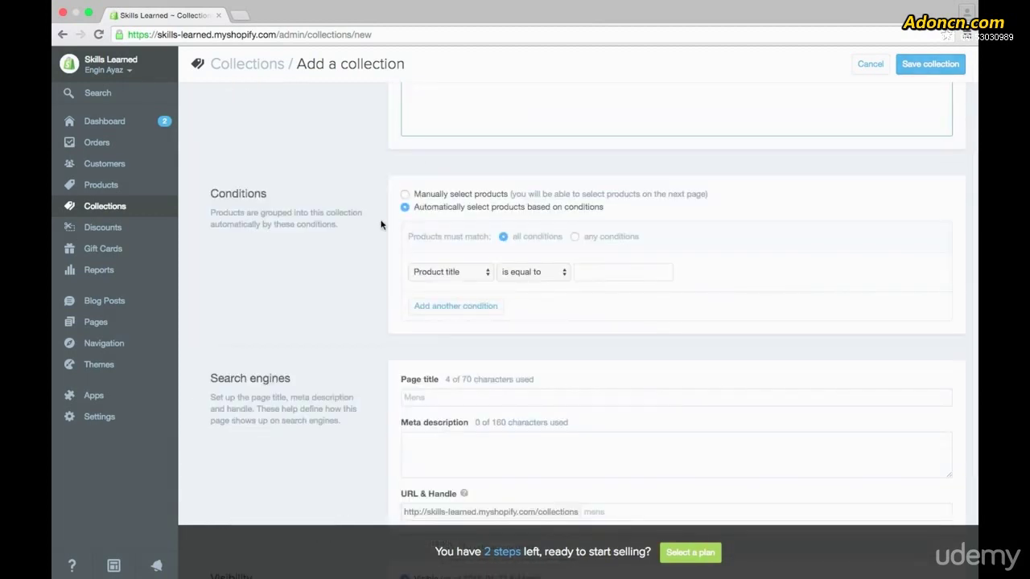
scroll(381, 224, "down", 1)
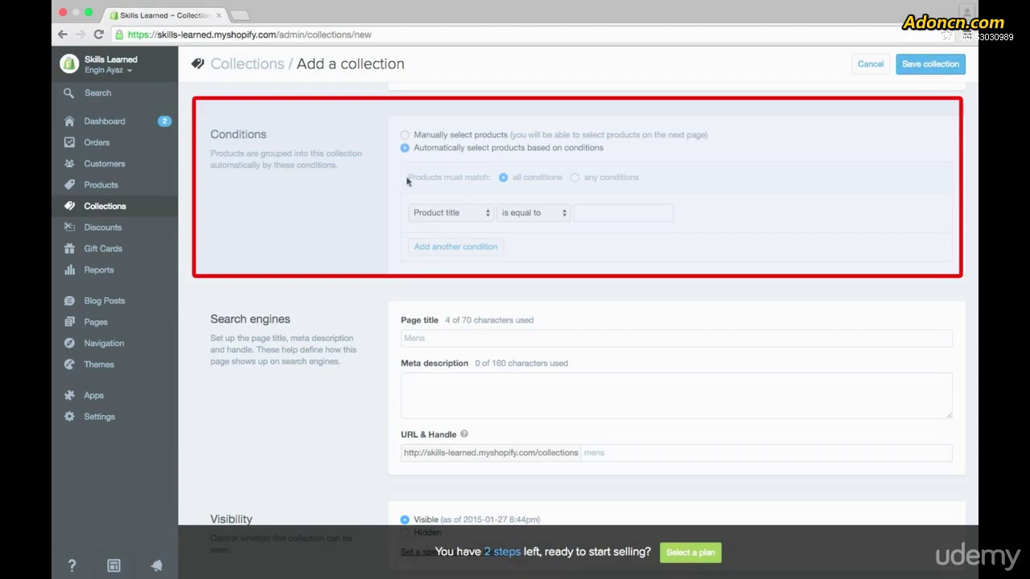
left_click_drag(408, 178, 483, 181)
left_click(486, 181)
left_click(486, 216)
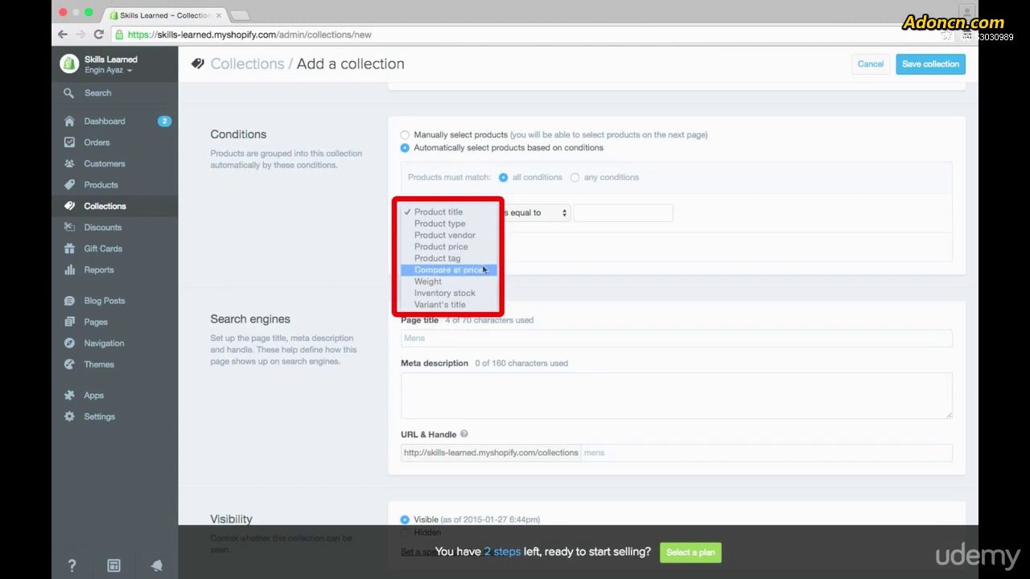
left_click(516, 272)
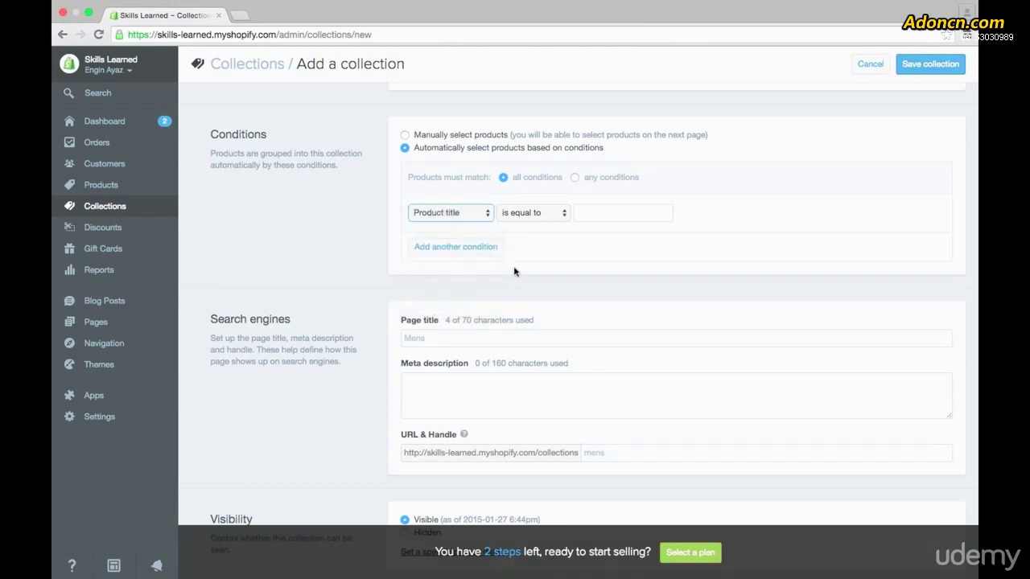
left_click(478, 213)
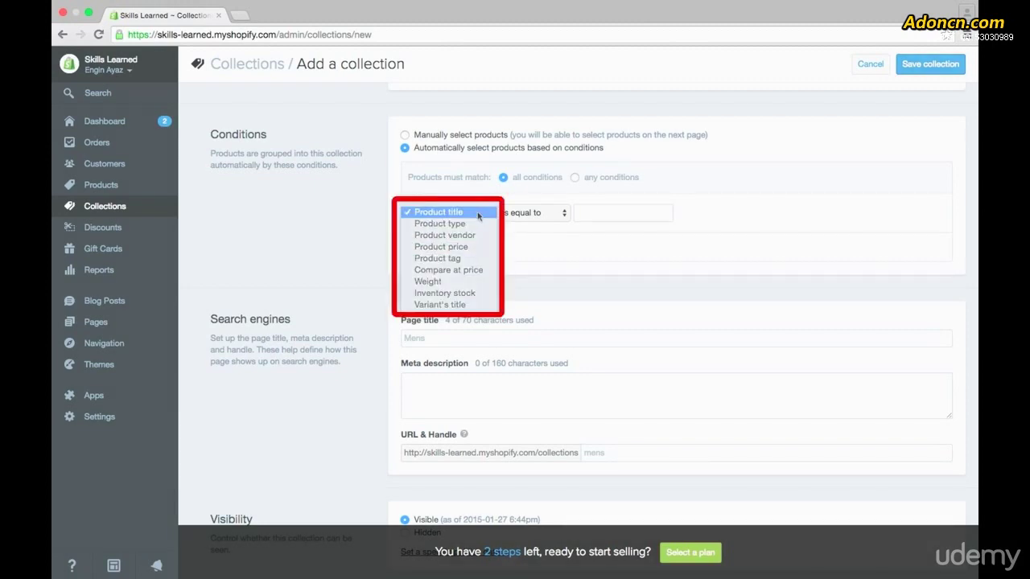
left_click(476, 258)
left_click(550, 218)
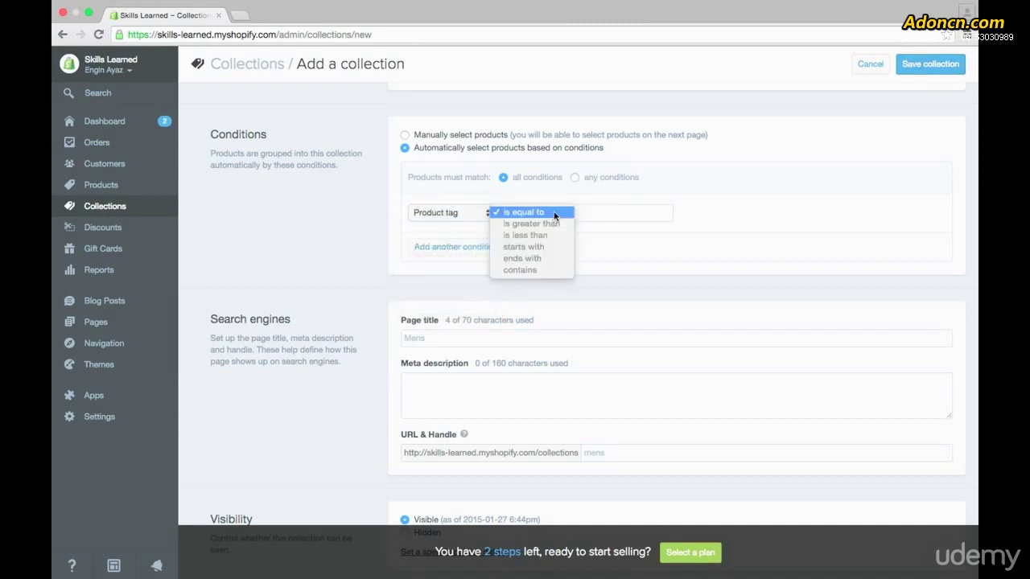
left_click(581, 209)
left_click(588, 208)
type("men")
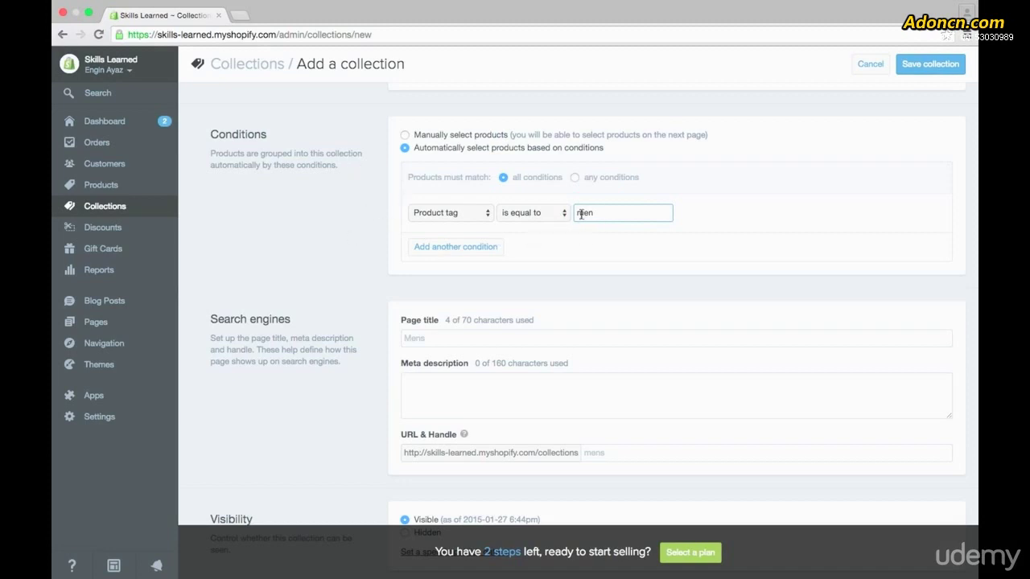
Add a second condition row, view its product field choices, and let products match any conditions
scroll(379, 214, "up", 5)
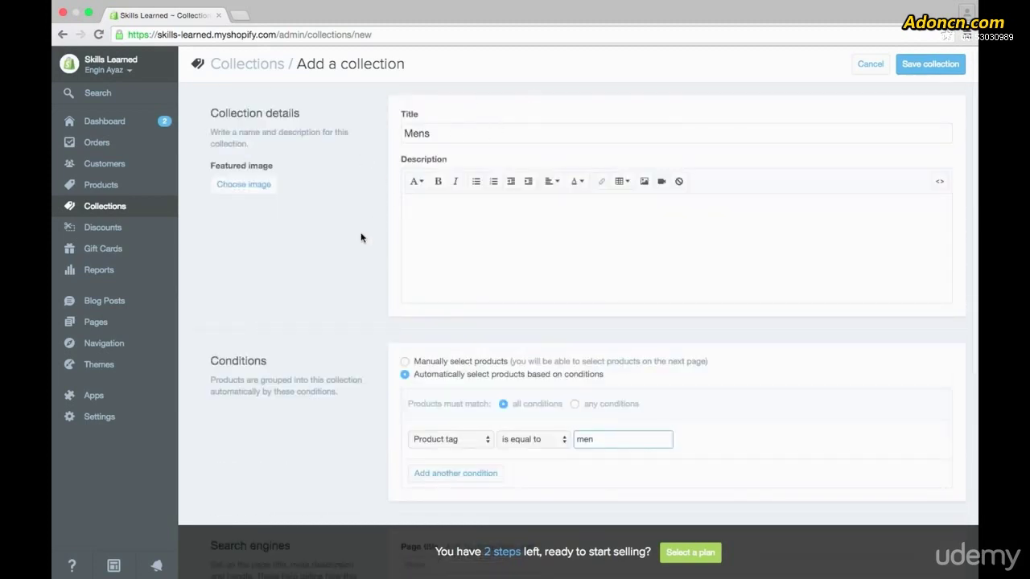
scroll(362, 233, "down", 7)
scroll(365, 234, "up", 2)
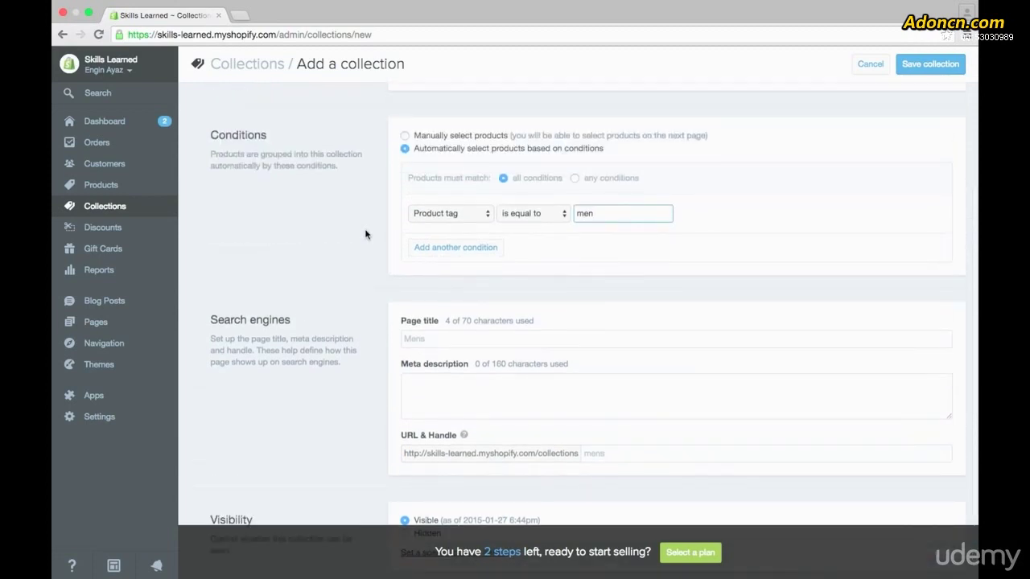
left_click(469, 248)
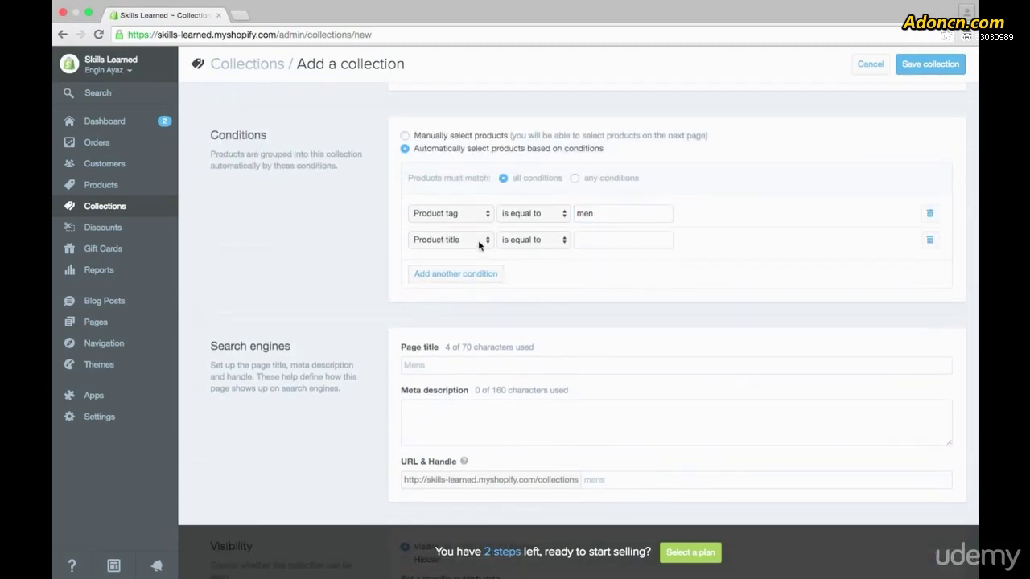
left_click(488, 242)
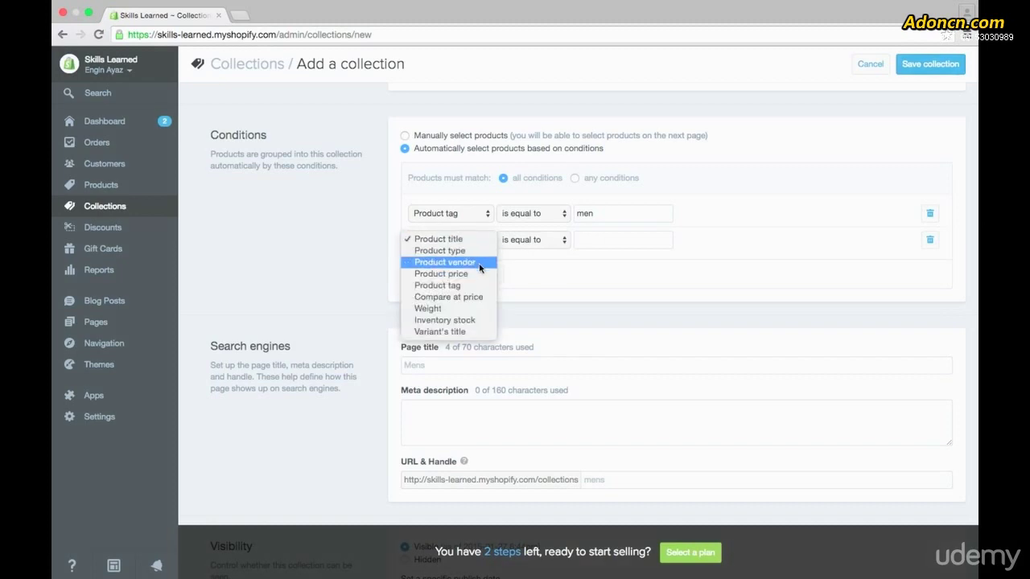
left_click(597, 277)
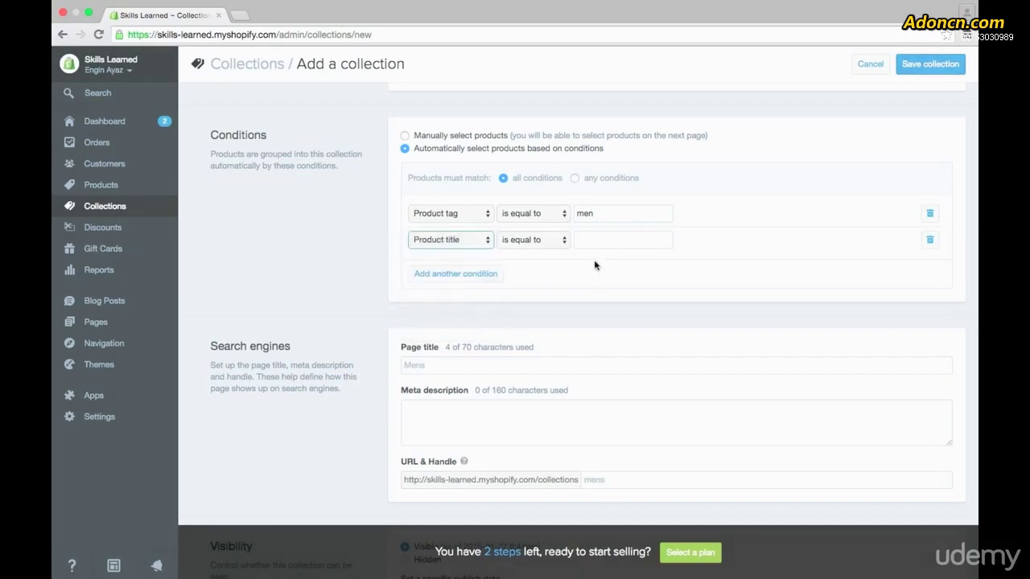
left_click(575, 181)
Go through the new collection's search engine fields: page title, meta description, and URL & handle
scroll(382, 239, "down", 2)
scroll(381, 238, "down", 3)
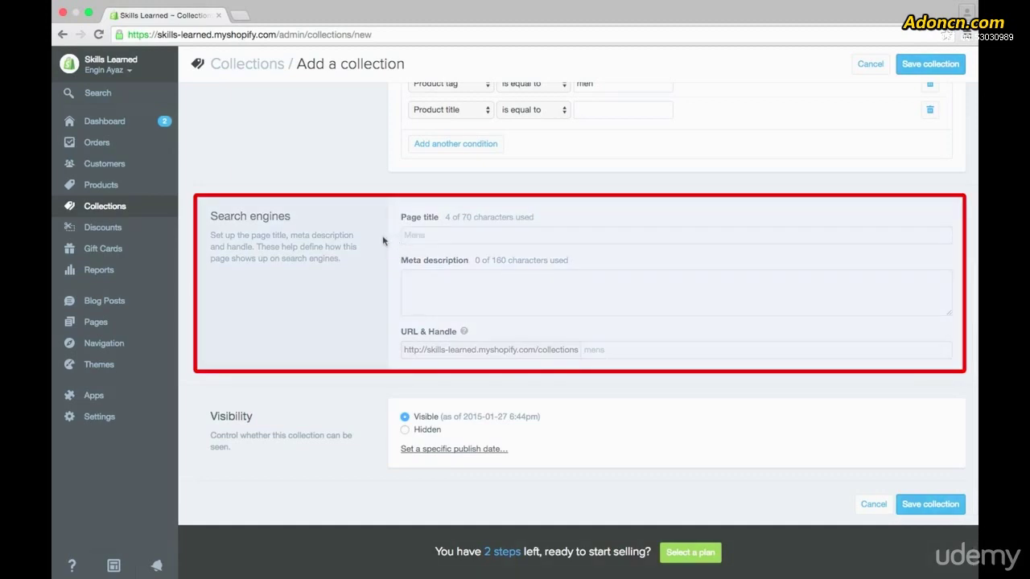
left_click(443, 240)
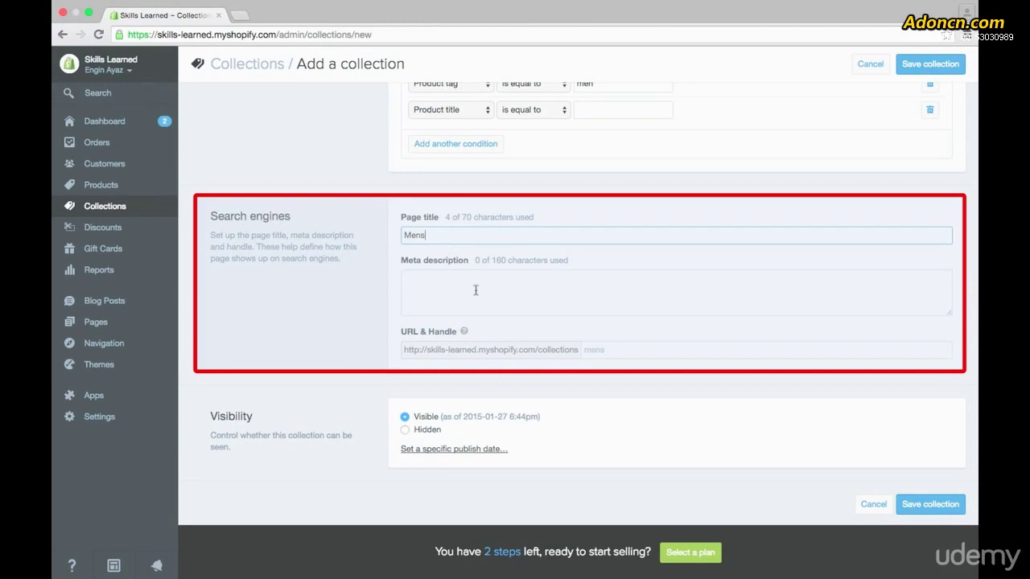
left_click_drag(405, 235, 431, 235)
left_click(443, 234)
left_click(497, 287)
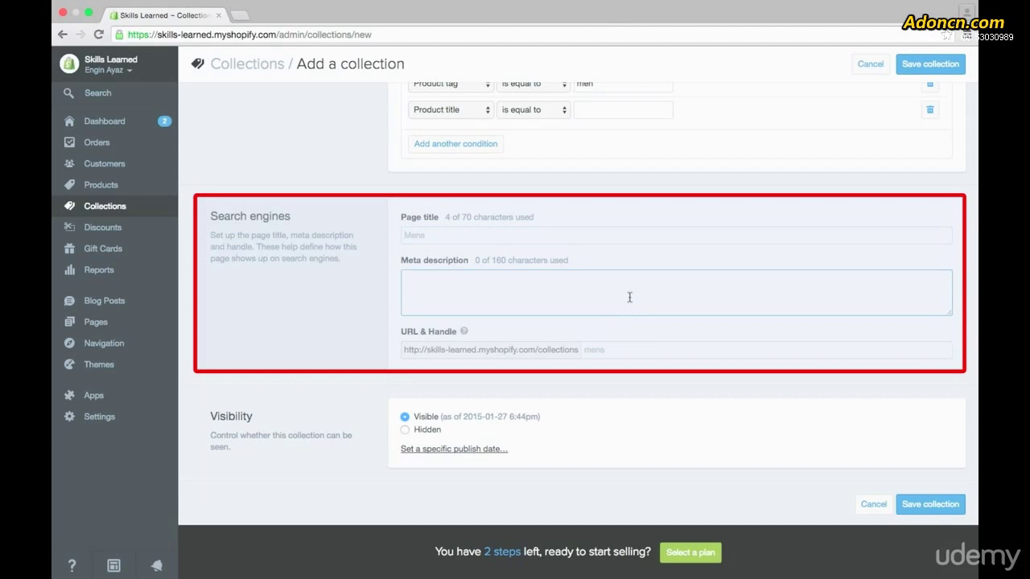
left_click(636, 346)
left_click(592, 234)
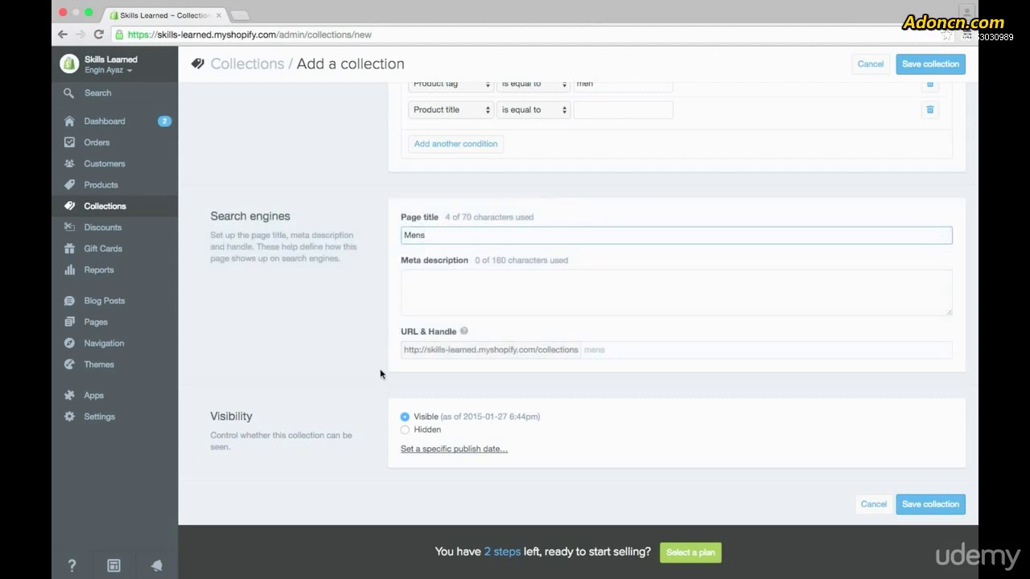
Show the publish date and time settings under visibility, and cancel the new collection without saving
left_click(213, 417)
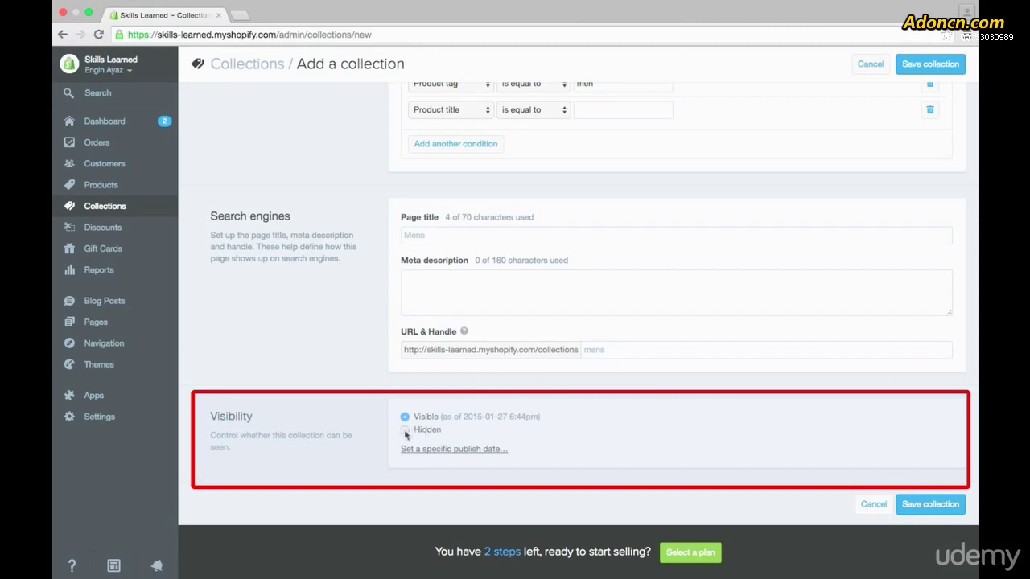
left_click(430, 452)
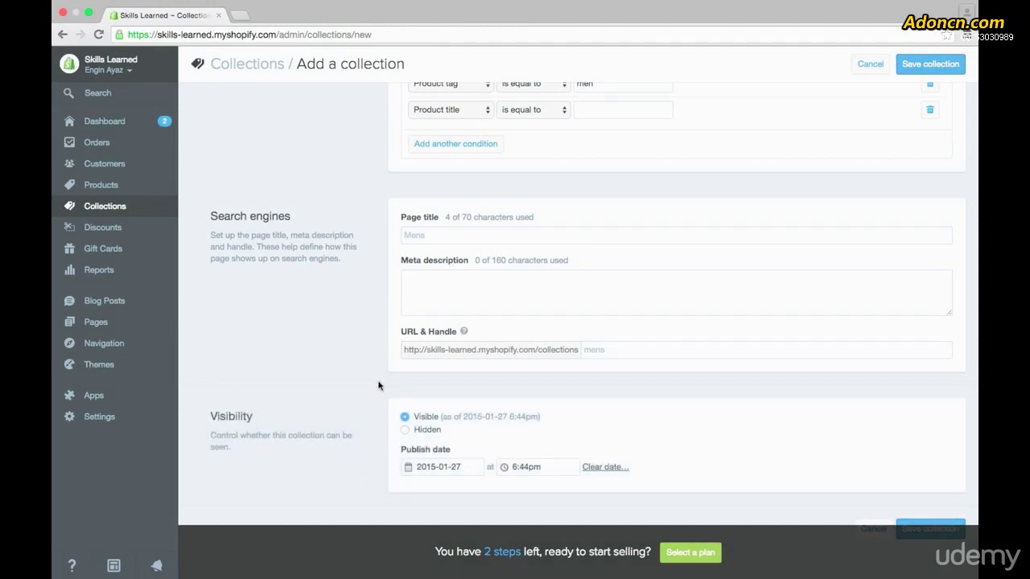
scroll(378, 379, "up", 5)
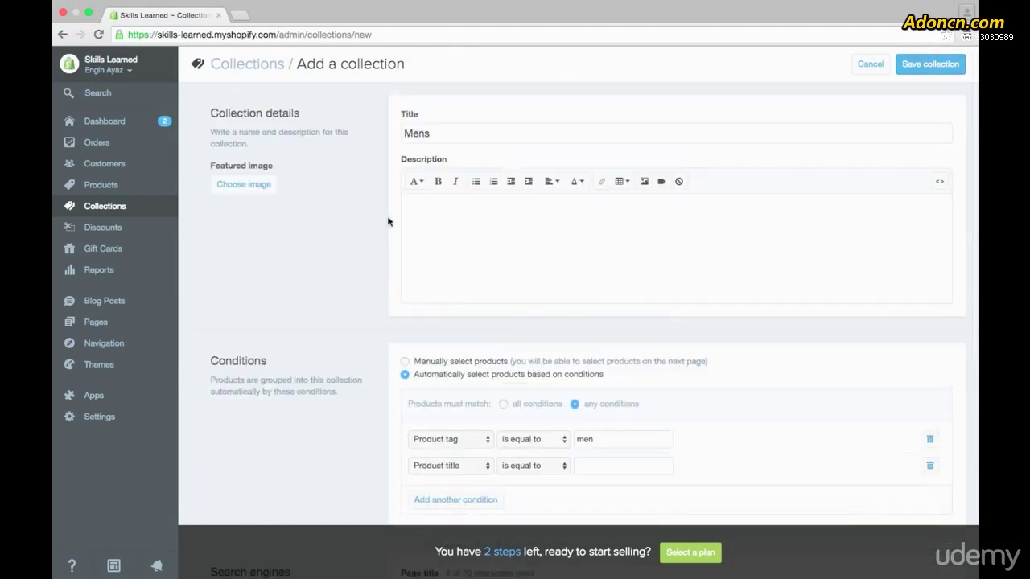
left_click(871, 68)
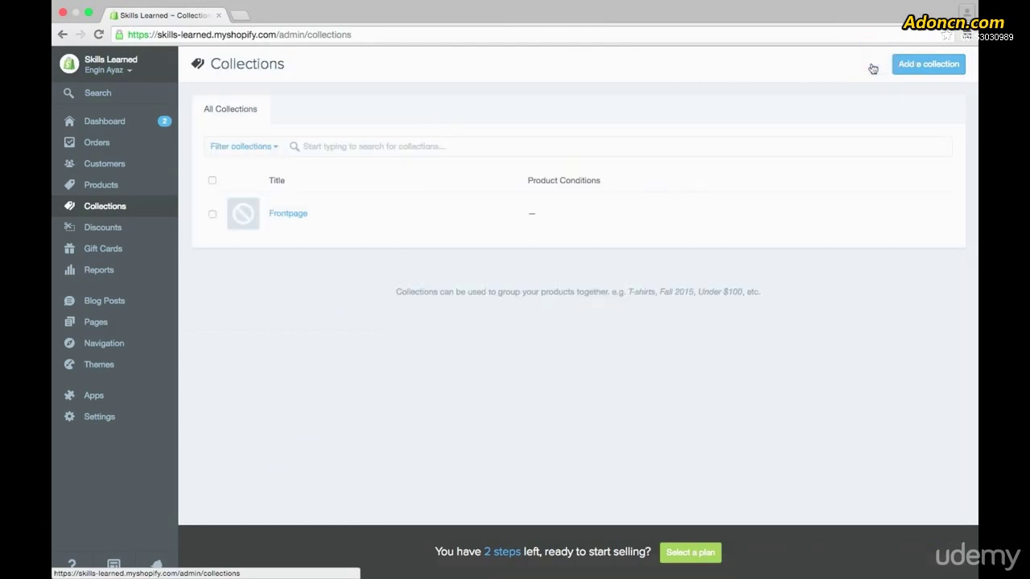